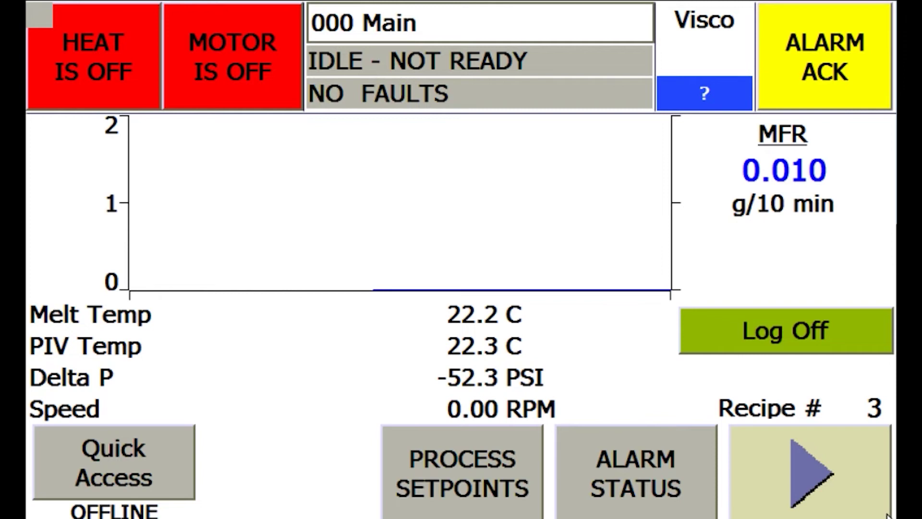
# Switch the heaters on so the unit shows WARMUP / TEMP - LOW with the motor off
pyautogui.click(96, 101)
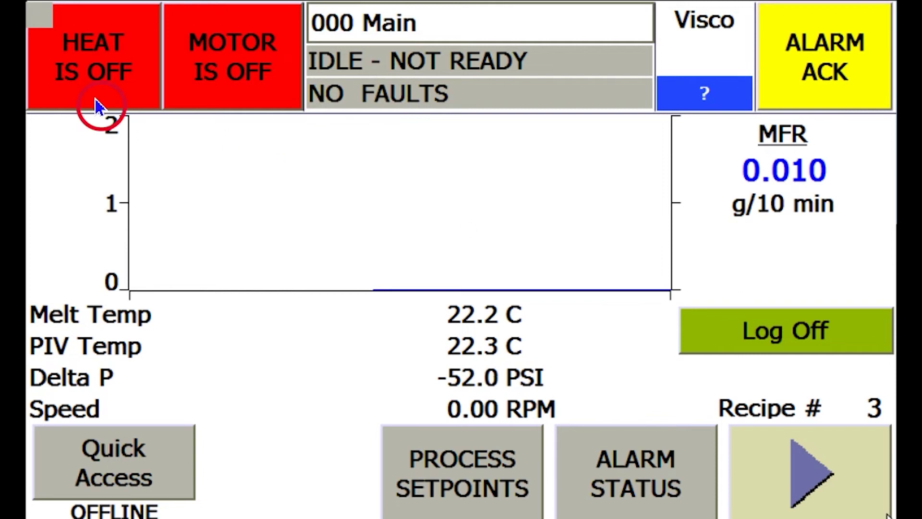
pyautogui.click(231, 99)
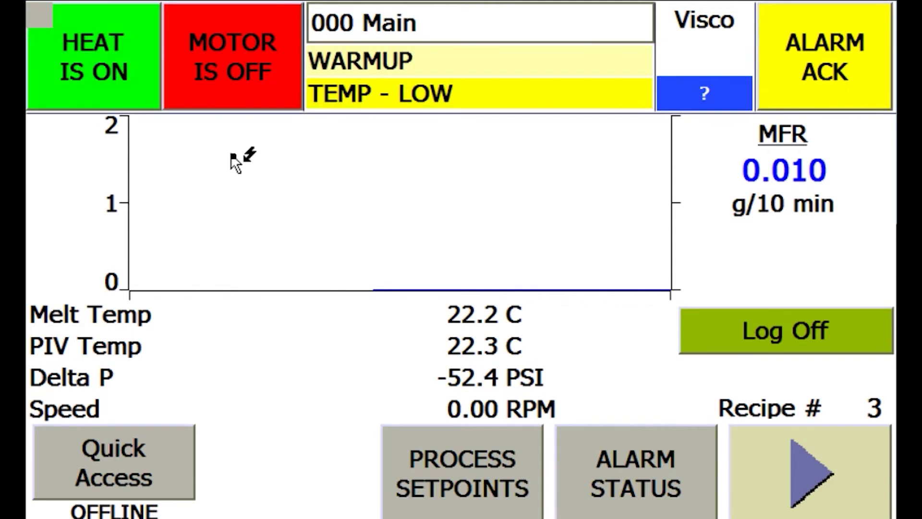
pyautogui.click(253, 94)
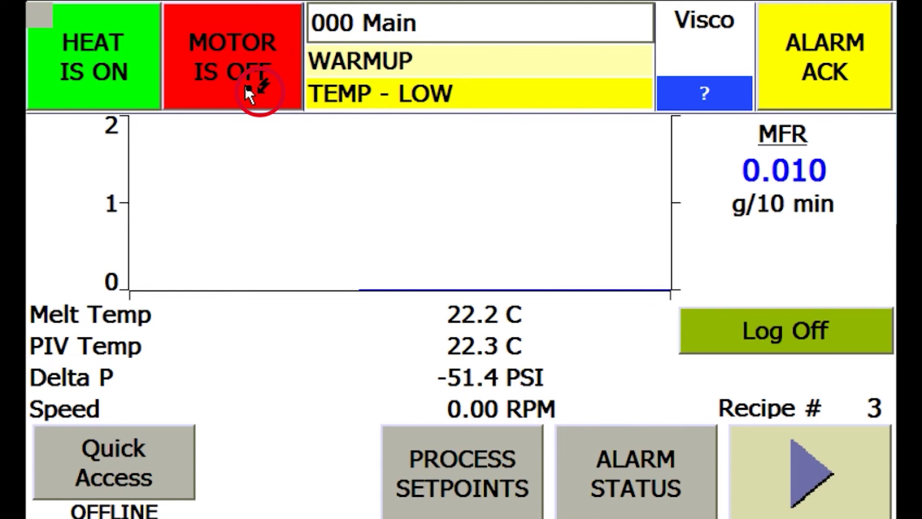
pyautogui.click(387, 98)
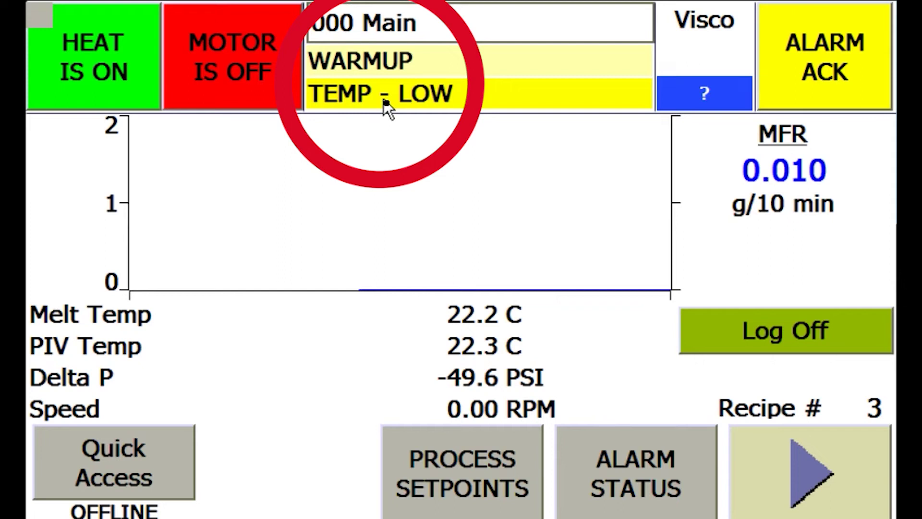
pyautogui.click(483, 326)
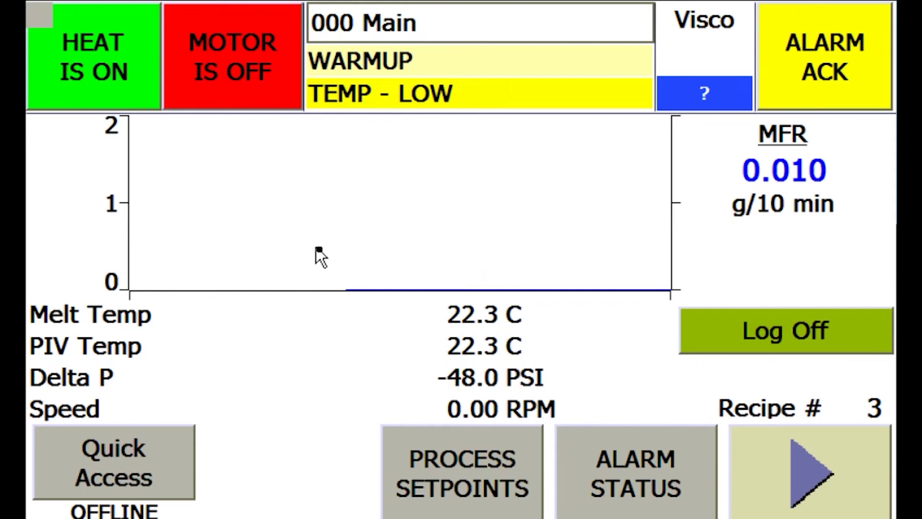
pyautogui.click(446, 497)
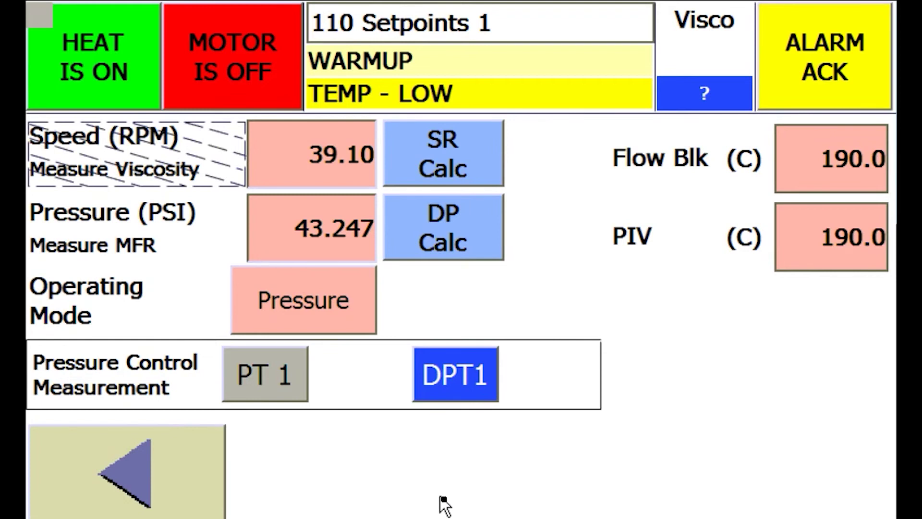
# Change the Flow Blk and PIV temperature setpoints from 190.0 to 200.0 °C
pyautogui.click(840, 176)
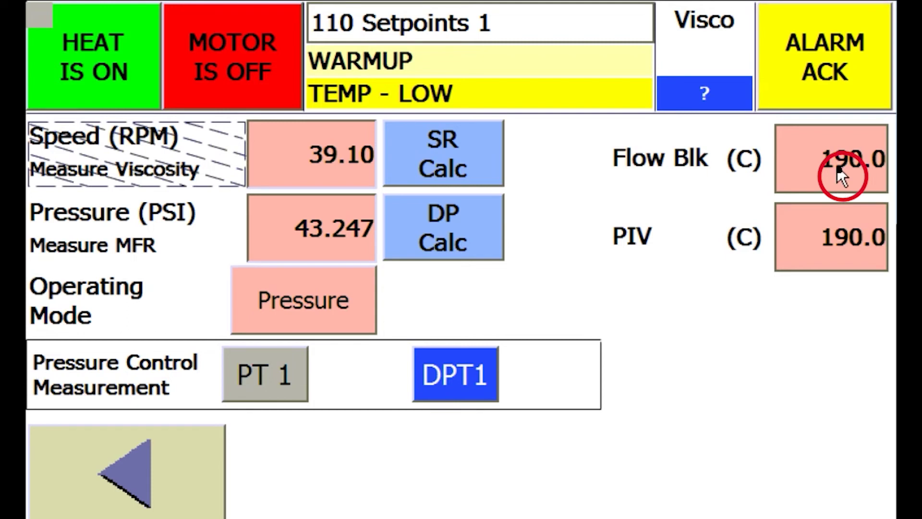
pyautogui.click(725, 423)
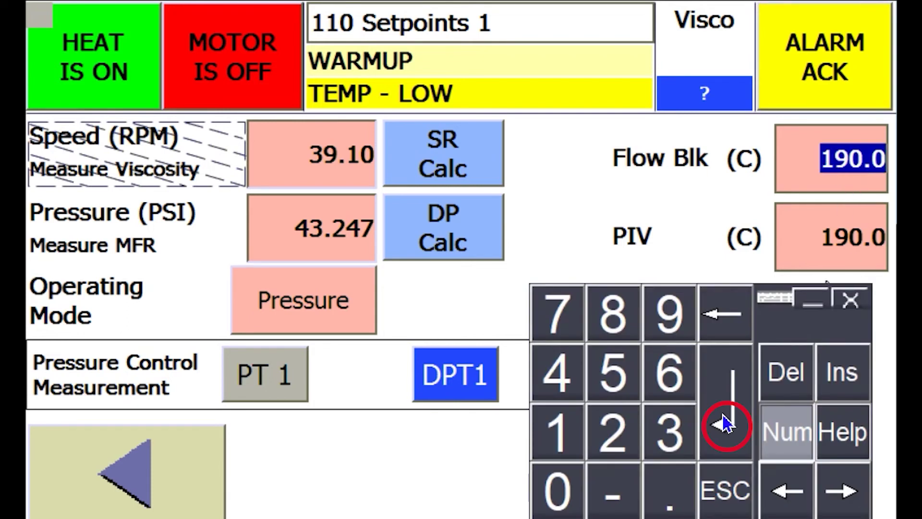
pyautogui.click(632, 428)
pyautogui.doubleClick(567, 493)
pyautogui.click(729, 422)
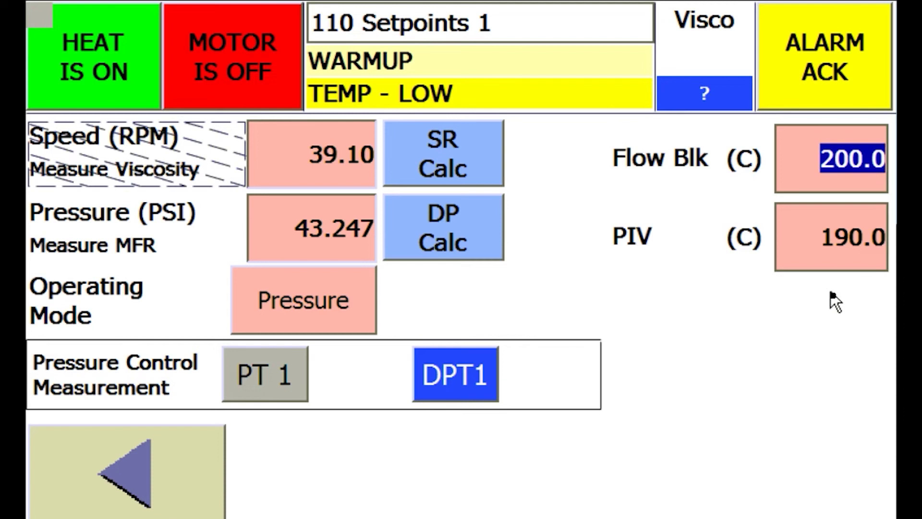
pyautogui.click(843, 252)
pyautogui.click(614, 433)
pyautogui.click(559, 492)
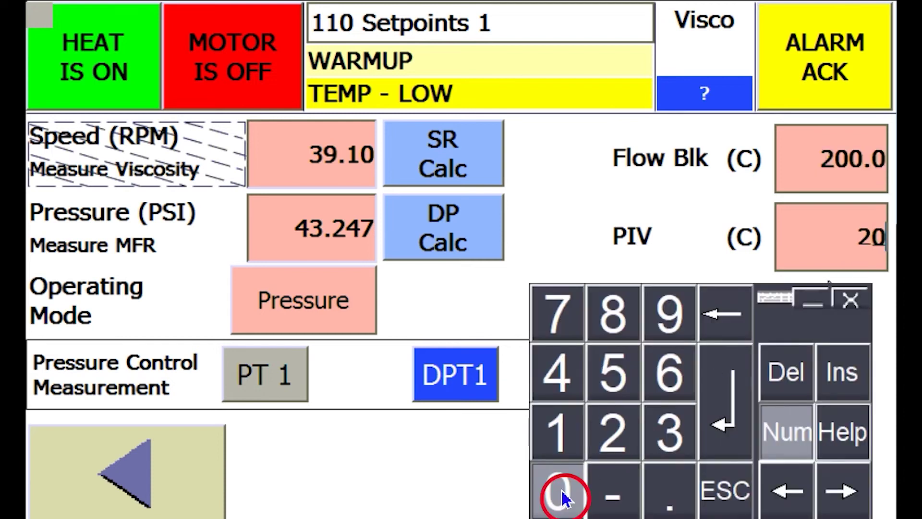
pyautogui.click(560, 492)
pyautogui.click(723, 425)
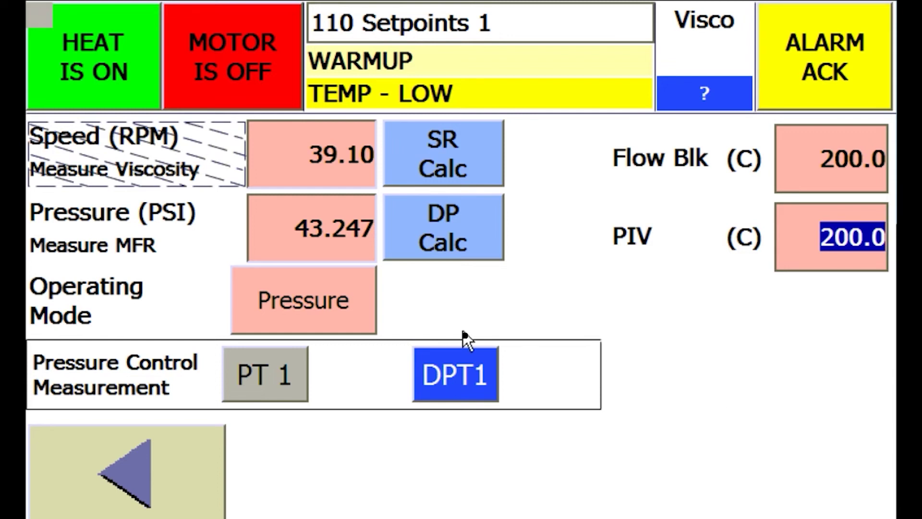
pyautogui.click(297, 314)
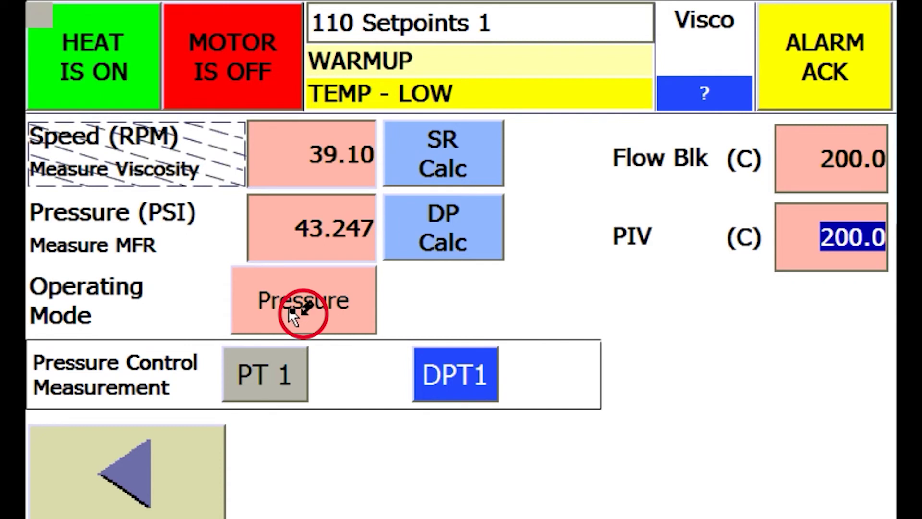
pyautogui.click(347, 323)
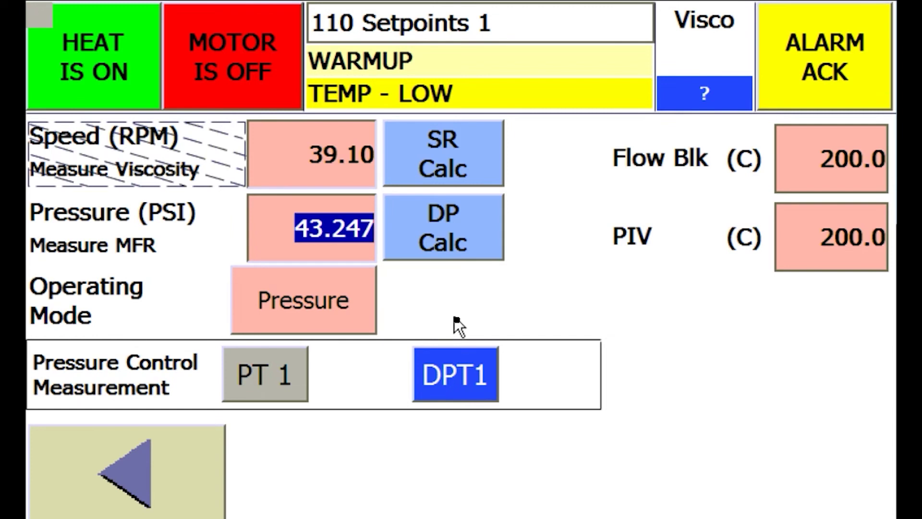
pyautogui.click(323, 229)
pyautogui.click(733, 409)
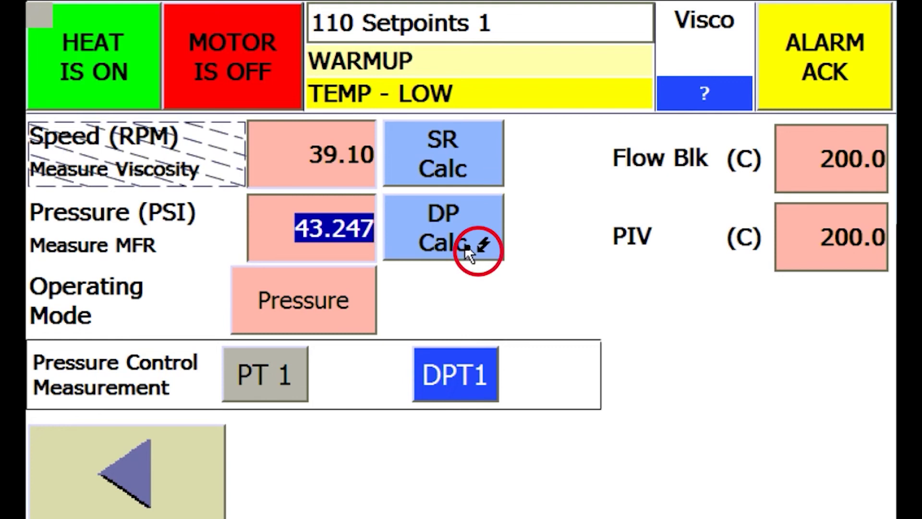
# In the shear rate calculator, calculate the speed for a 50.0 shear rate
pyautogui.click(465, 163)
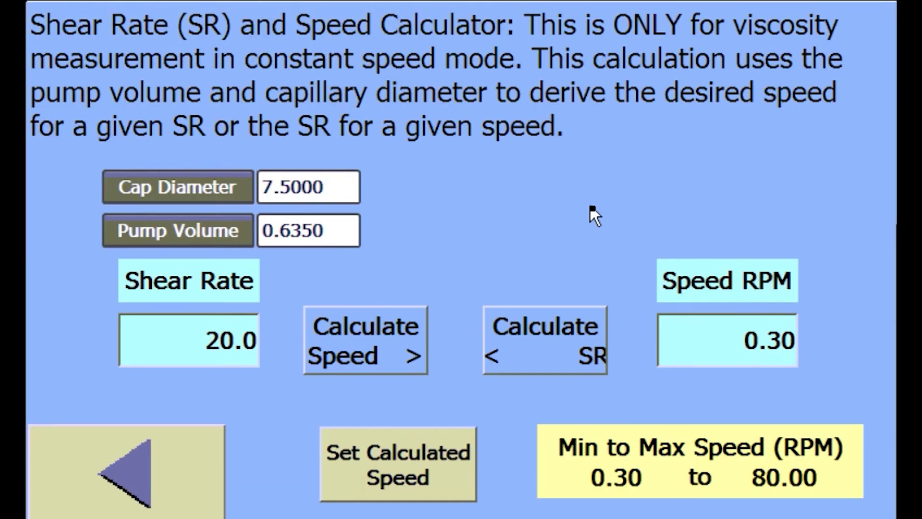
pyautogui.click(222, 350)
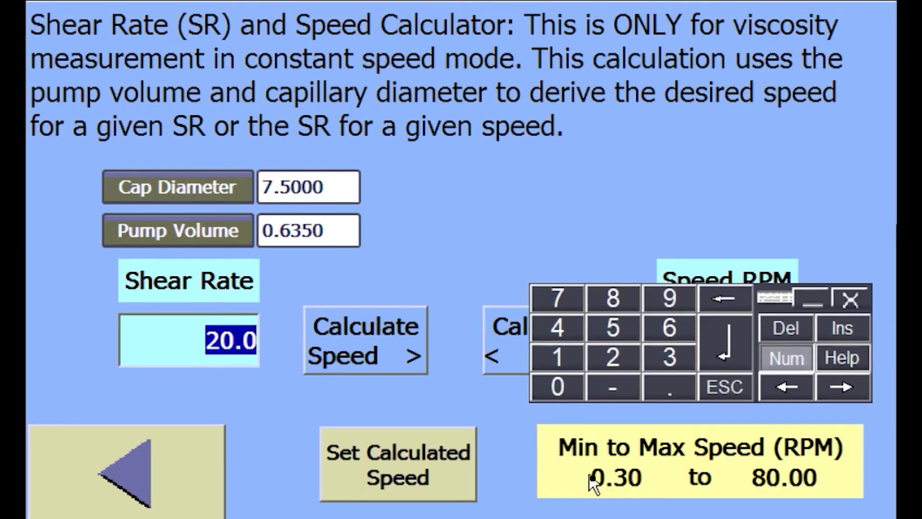
pyautogui.click(618, 329)
pyautogui.write('0')
pyautogui.press('Return')
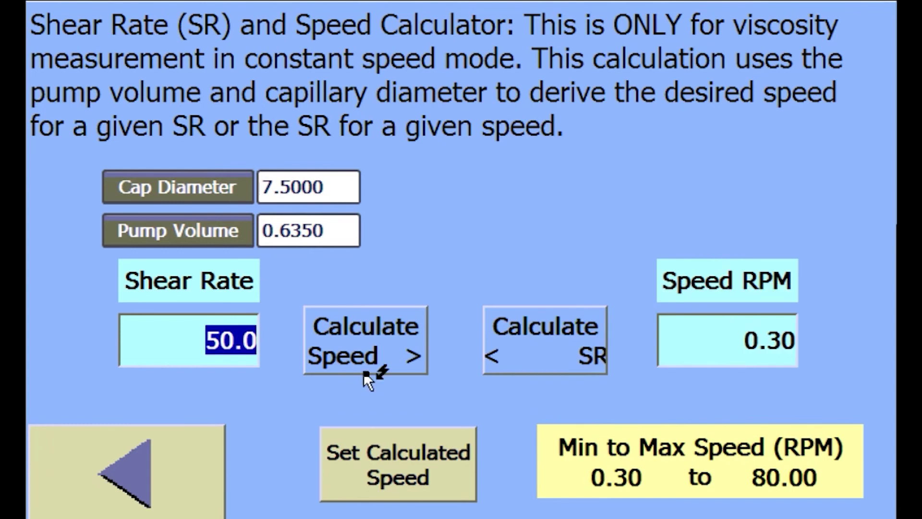
pyautogui.click(388, 373)
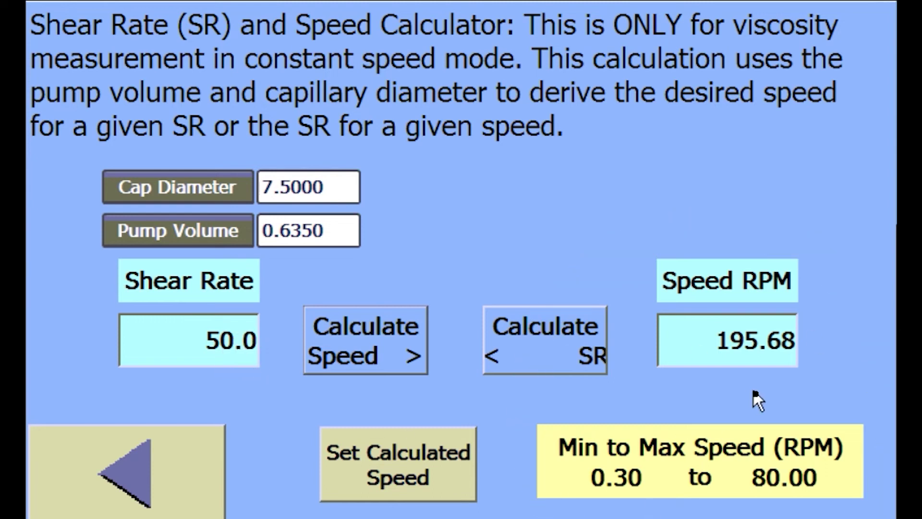
# Change the shear rate to 20.0 and apply the resulting 78.27 RPM as the speed setpoint
pyautogui.click(232, 355)
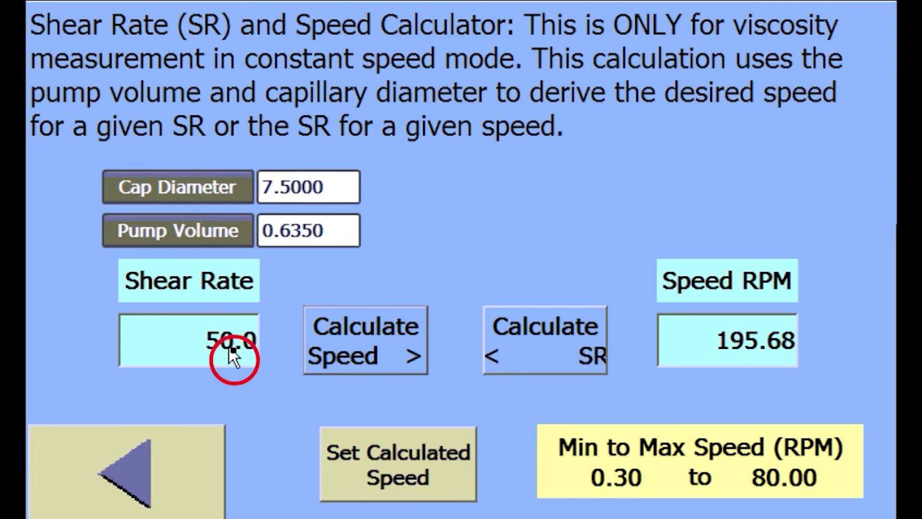
pyautogui.write('20')
pyautogui.press('Return')
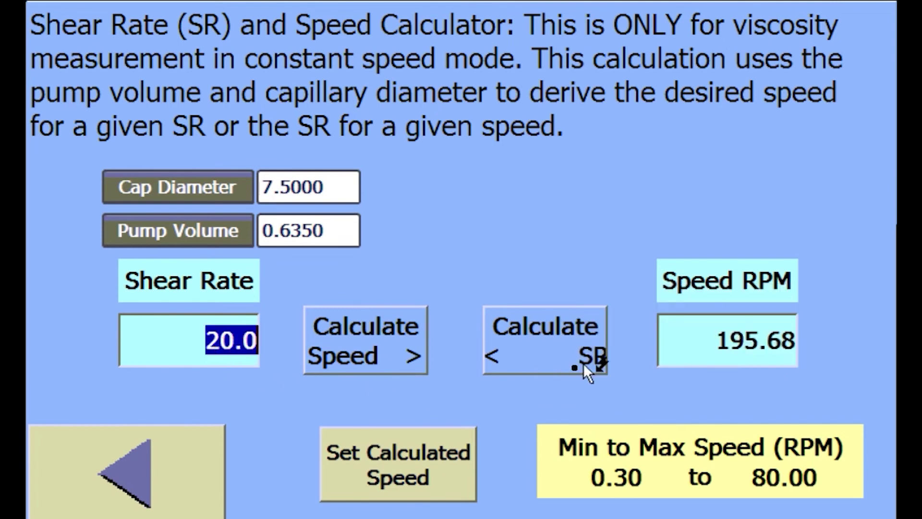
pyautogui.click(397, 355)
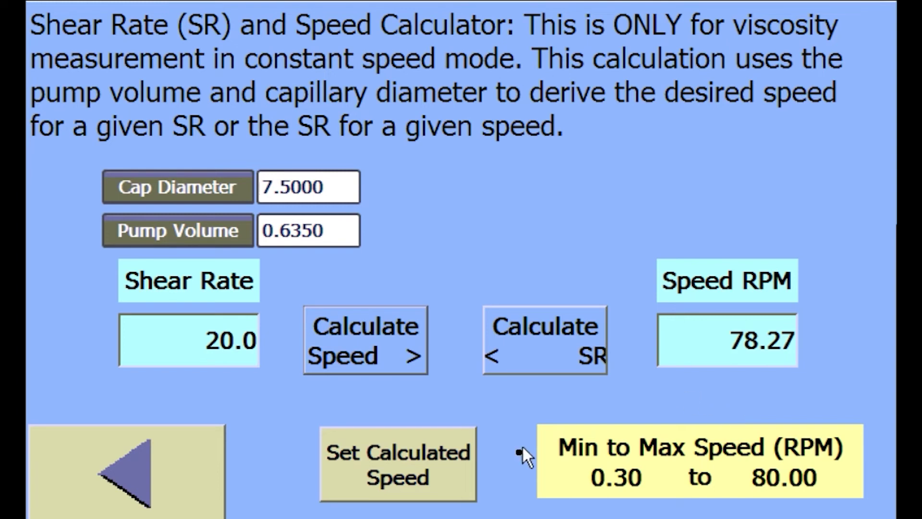
pyautogui.click(397, 470)
pyautogui.click(129, 470)
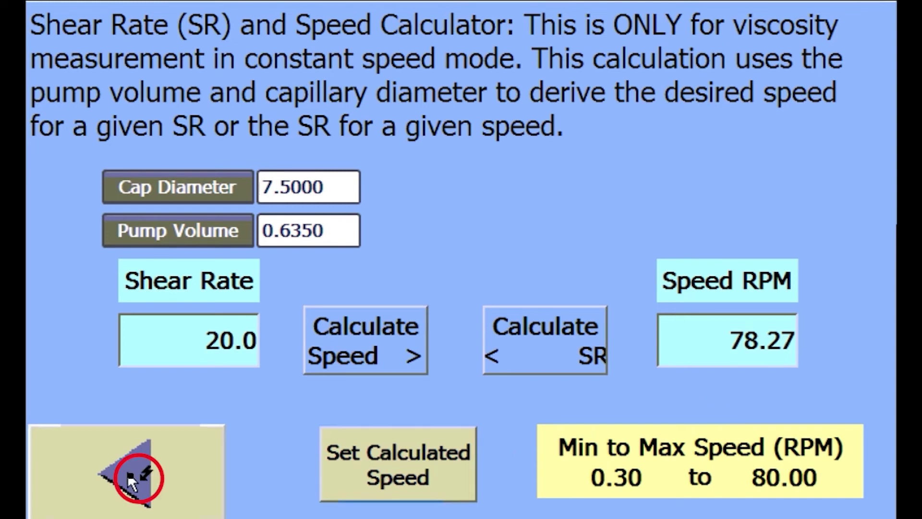
# Toggle the operating mode from Pressure to Speed, keeping the 78.27 RPM speed setpoint
pyautogui.click(329, 235)
pyautogui.click(315, 155)
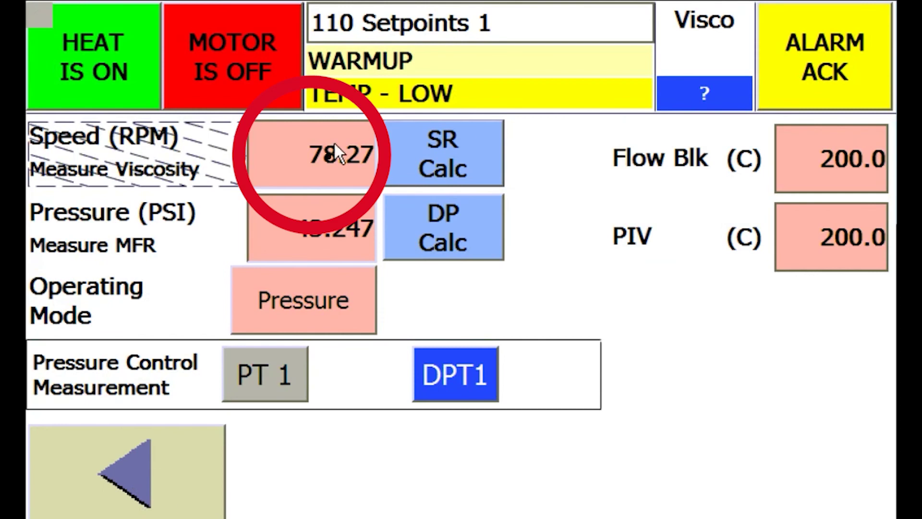
pyautogui.click(321, 312)
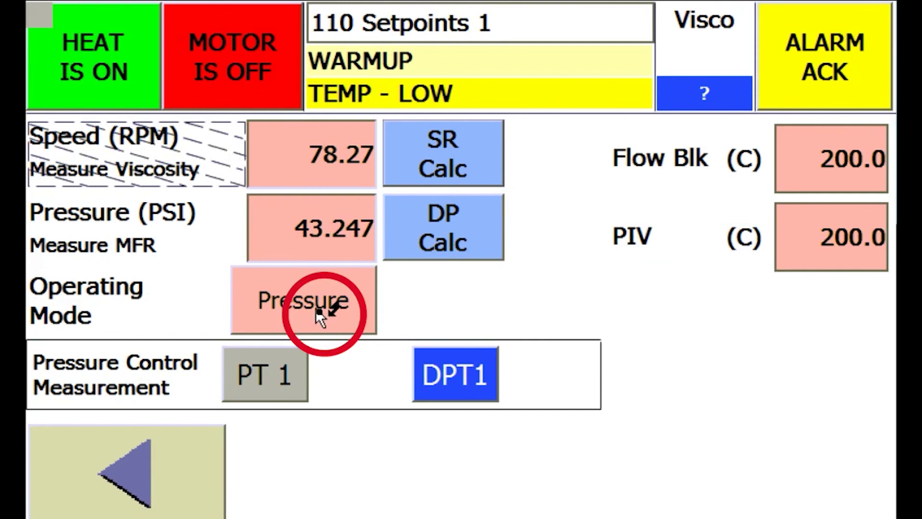
pyautogui.click(301, 153)
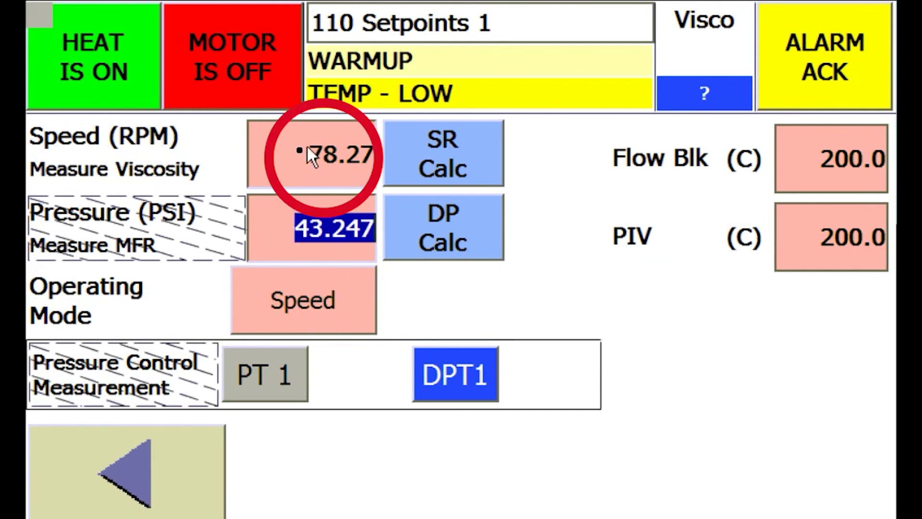
pyautogui.click(235, 56)
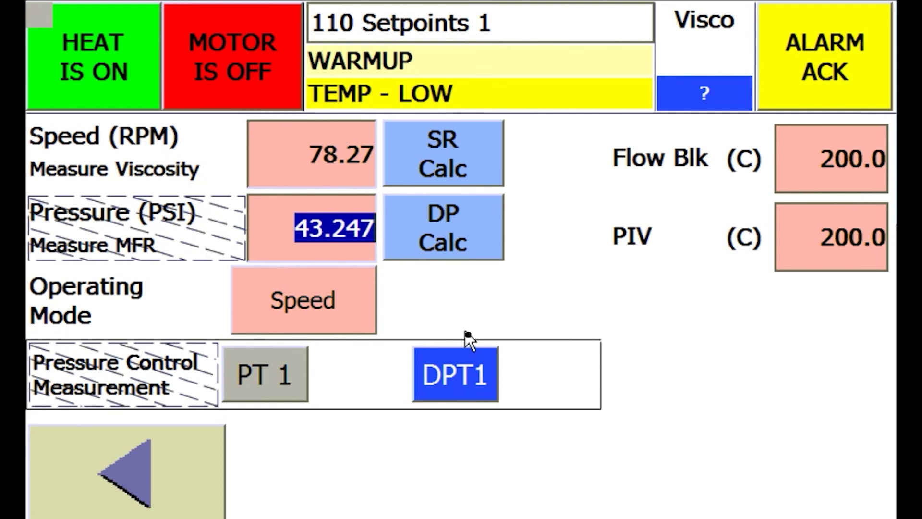
# Calculate delta pressure for a 5.00 kg test load and apply 99.995 PSI as the pressure setpoint
pyautogui.click(448, 233)
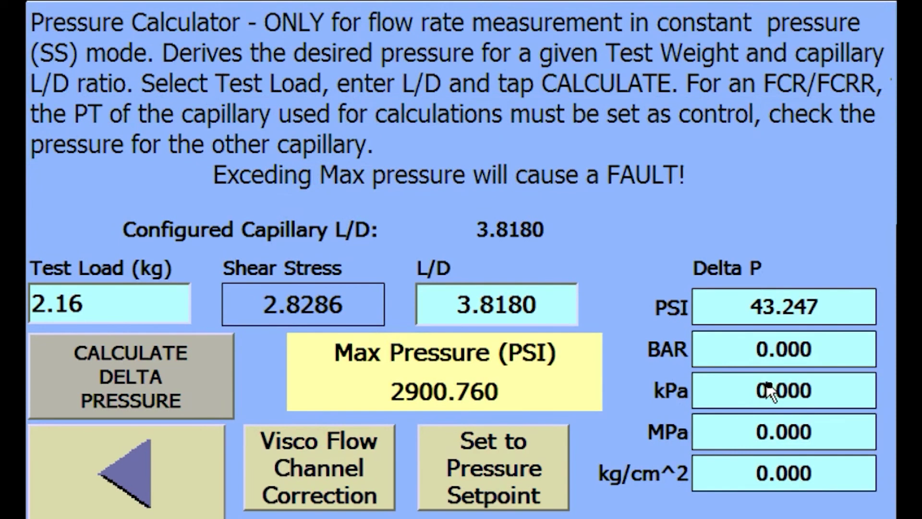
pyautogui.click(181, 315)
pyautogui.click(177, 416)
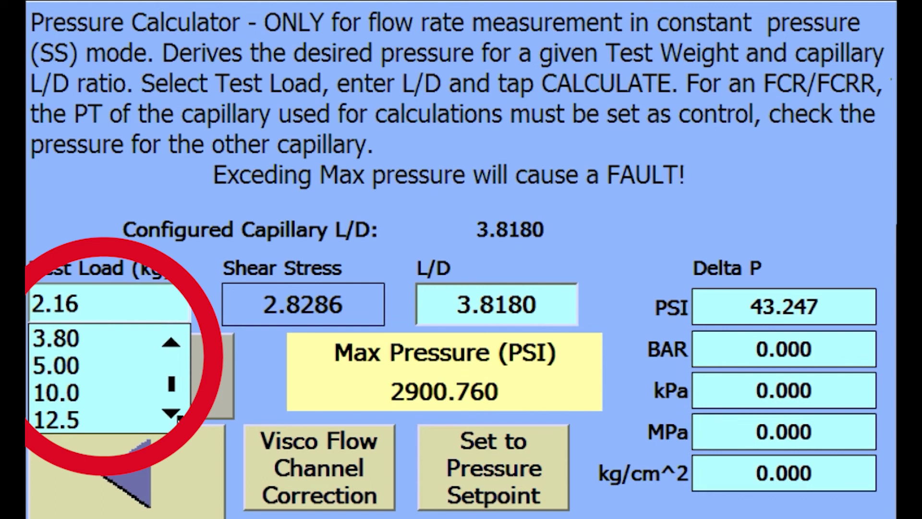
pyautogui.click(171, 414)
pyautogui.click(170, 347)
pyautogui.click(88, 366)
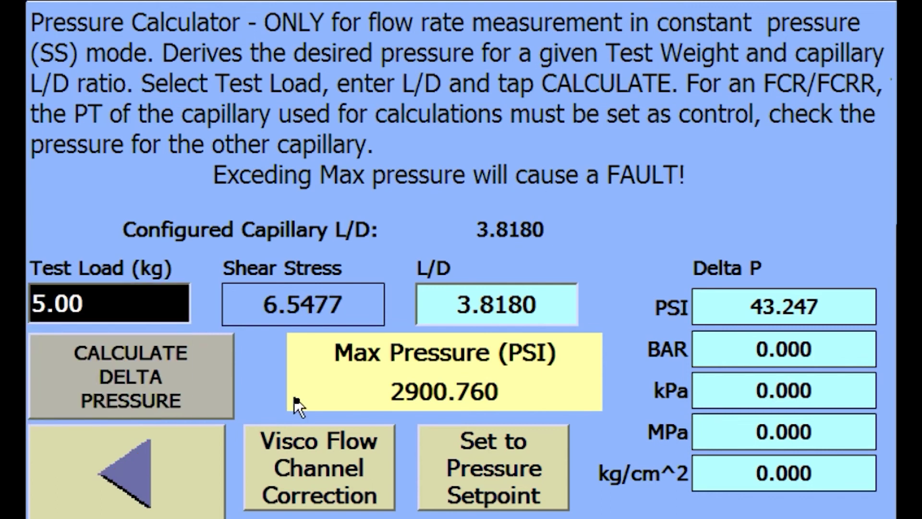
pyautogui.click(163, 385)
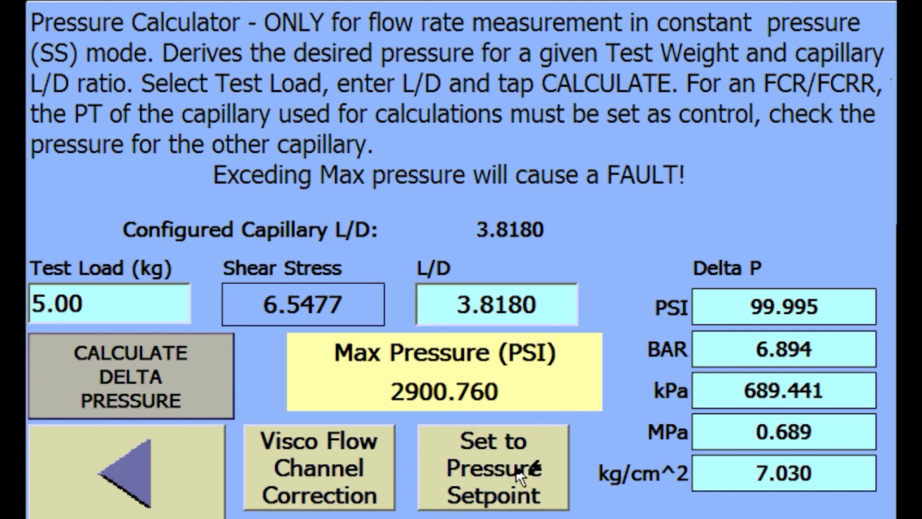
pyautogui.click(501, 480)
pyautogui.click(161, 485)
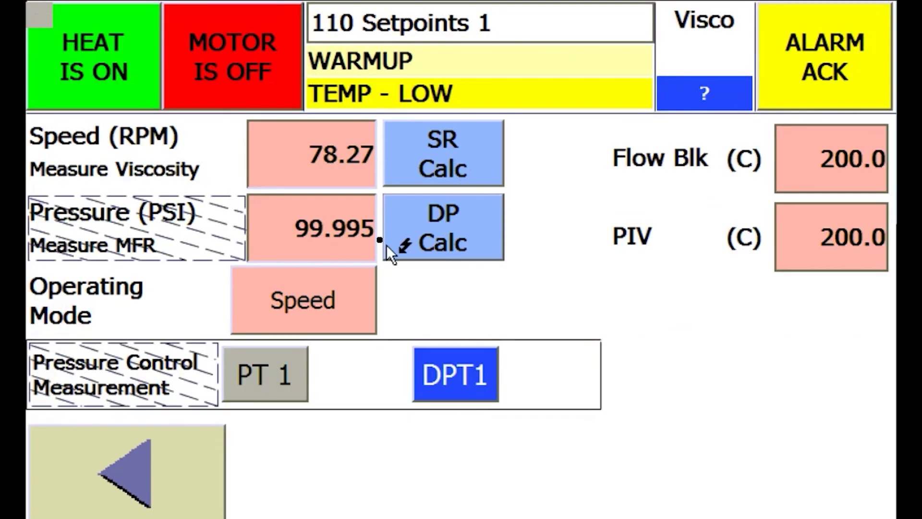
pyautogui.click(342, 246)
pyautogui.click(448, 390)
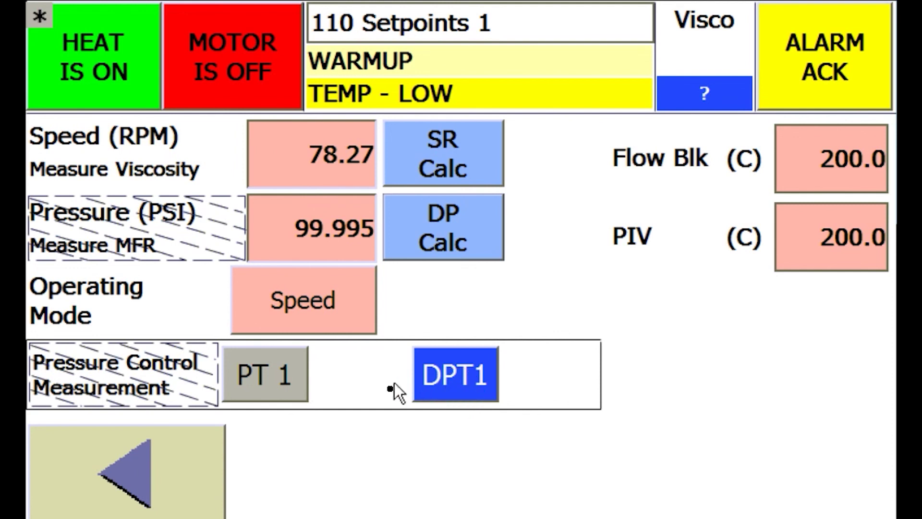
pyautogui.click(274, 388)
pyautogui.click(288, 388)
pyautogui.click(461, 401)
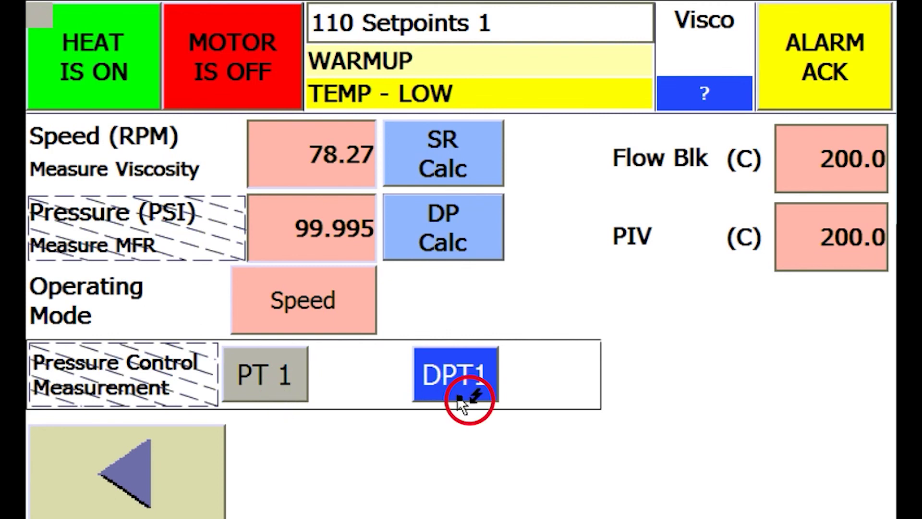
pyautogui.click(460, 401)
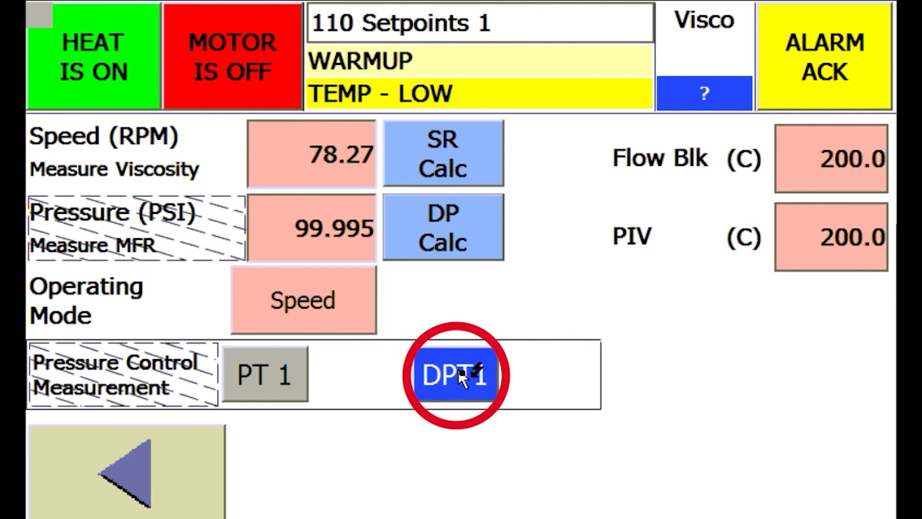
# Go back through Menu 1 to the 000 Main screen to watch the warmup
pyautogui.click(172, 482)
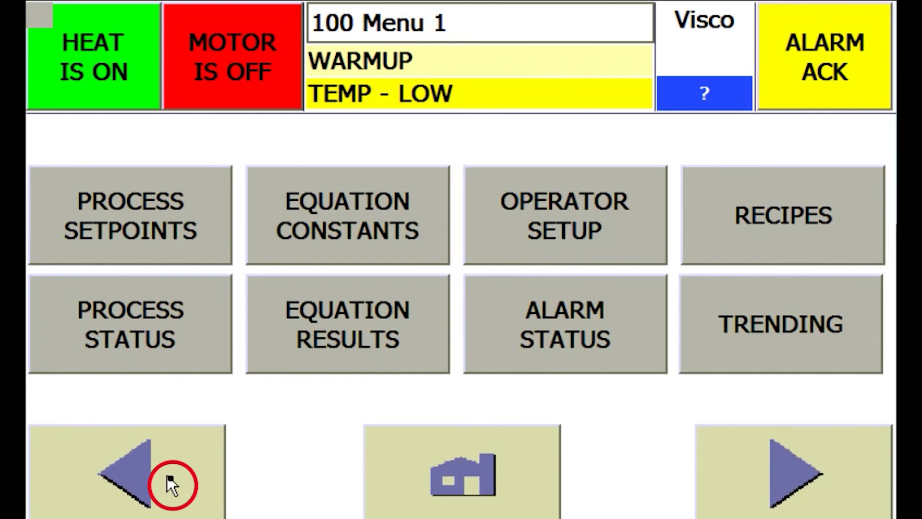
pyautogui.click(172, 482)
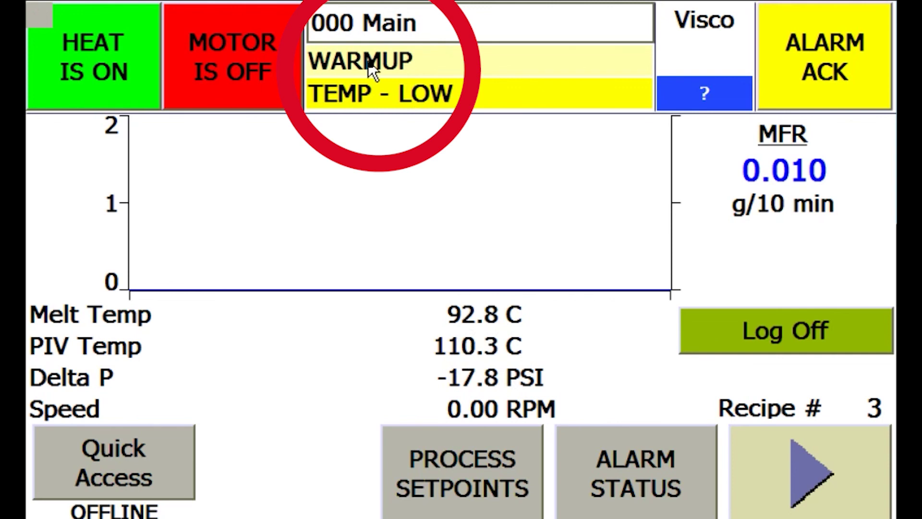
pyautogui.click(230, 69)
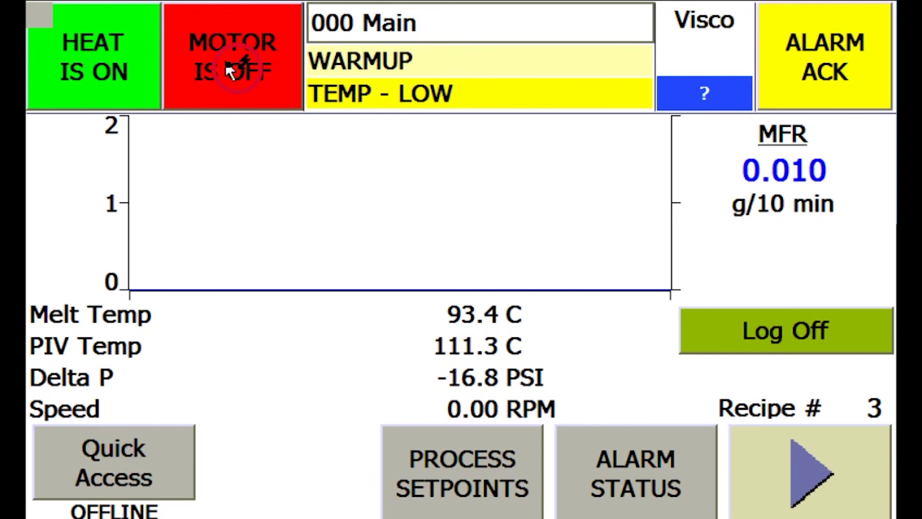